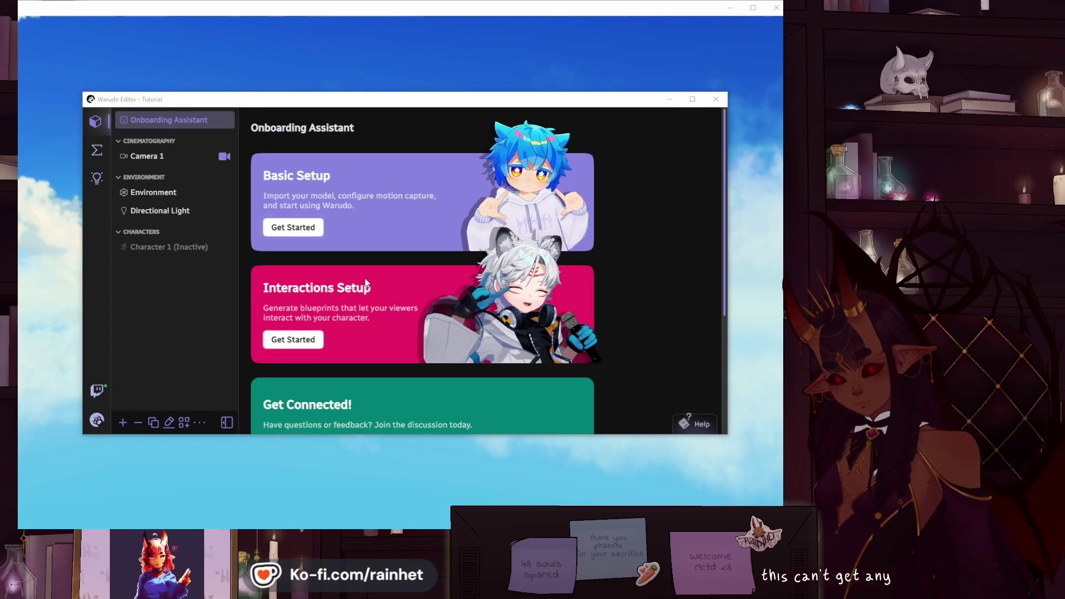
Step: Start the basic setup and choose Shipilka as the character
{"action": "left_click", "coordinate": [303, 233]}
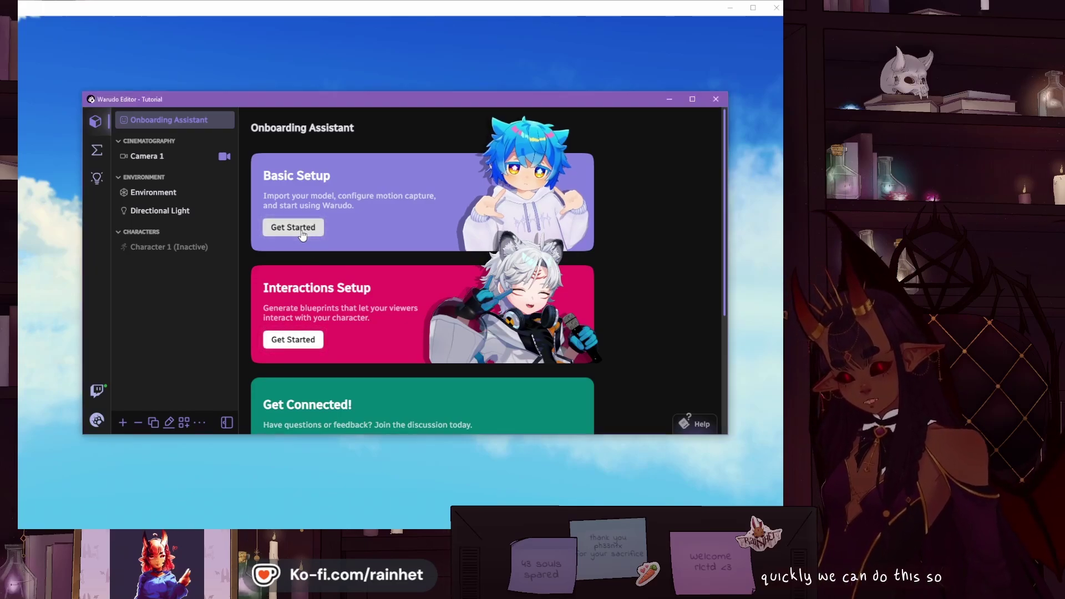
{"action": "left_click", "coordinate": [357, 300]}
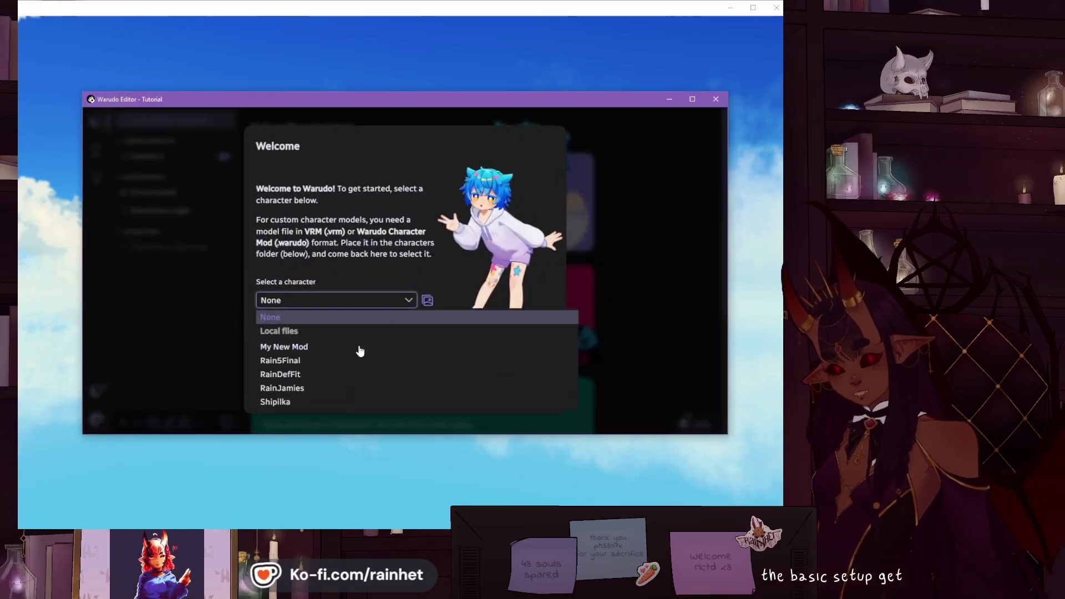
{"action": "left_click", "coordinate": [313, 404]}
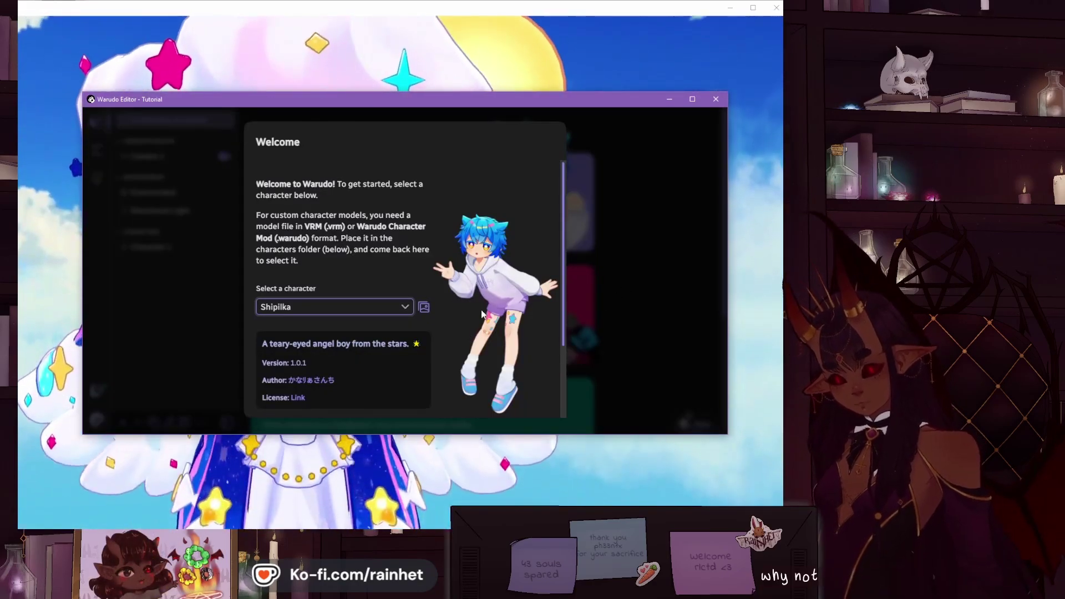
{"action": "scroll", "coordinate": [467, 339], "scroll_direction": "down", "scroll_amount": 3}
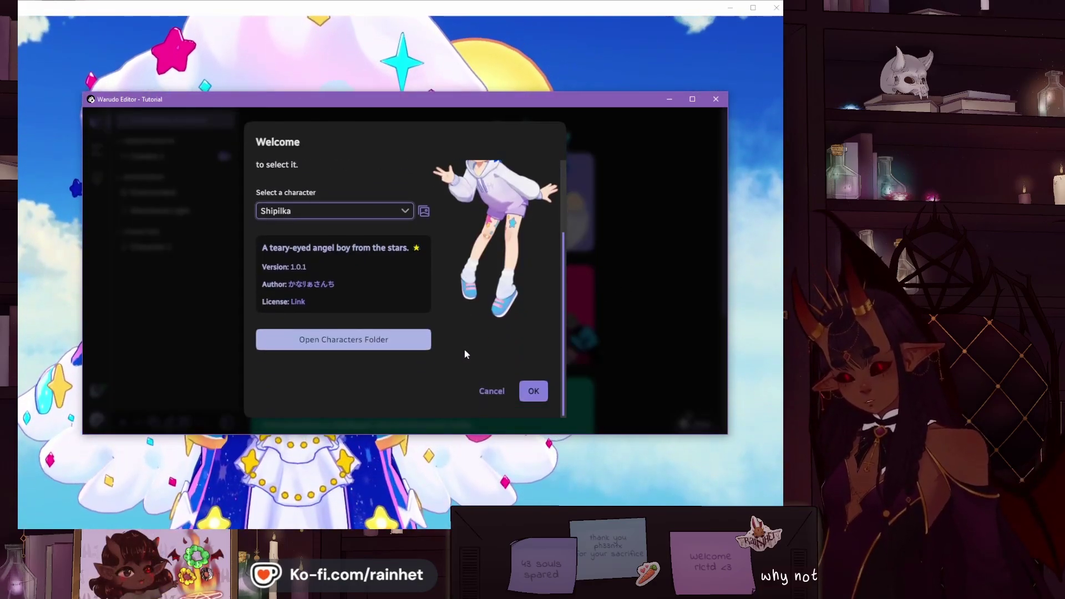
{"action": "left_click", "coordinate": [533, 388]}
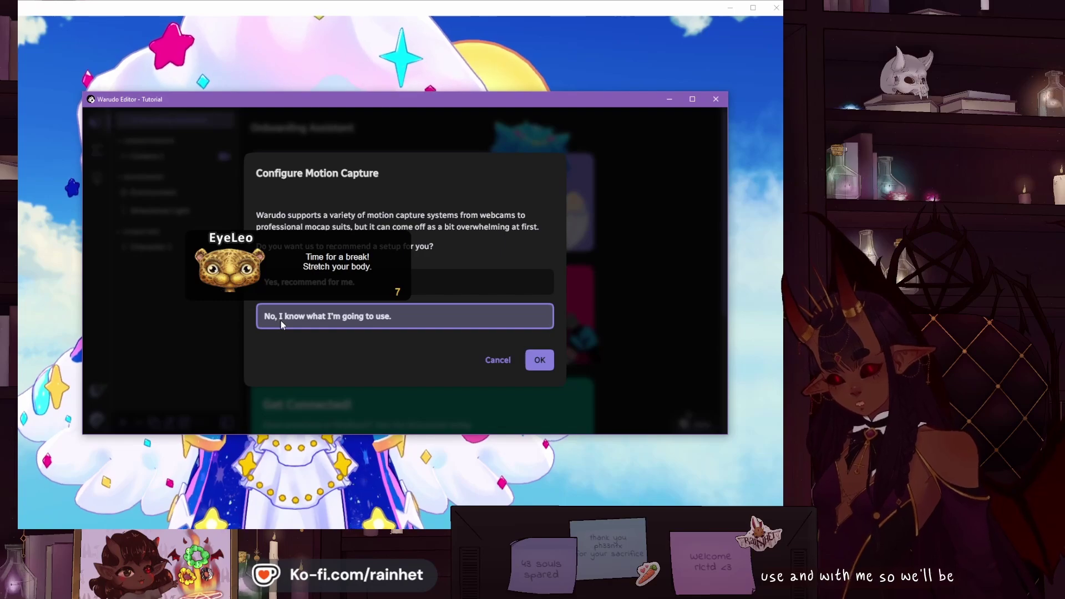
Step: Decline the motion capture setup recommendation and choose iFacialMocap (iPhone / iPad) for face tracking
{"action": "left_click", "coordinate": [539, 359]}
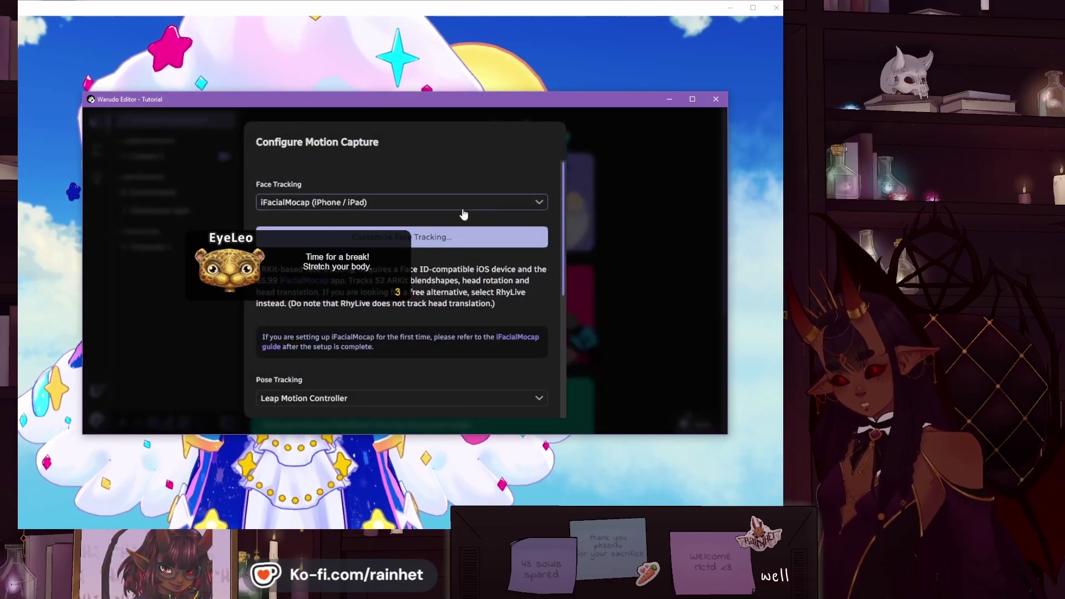
{"action": "left_click", "coordinate": [461, 213]}
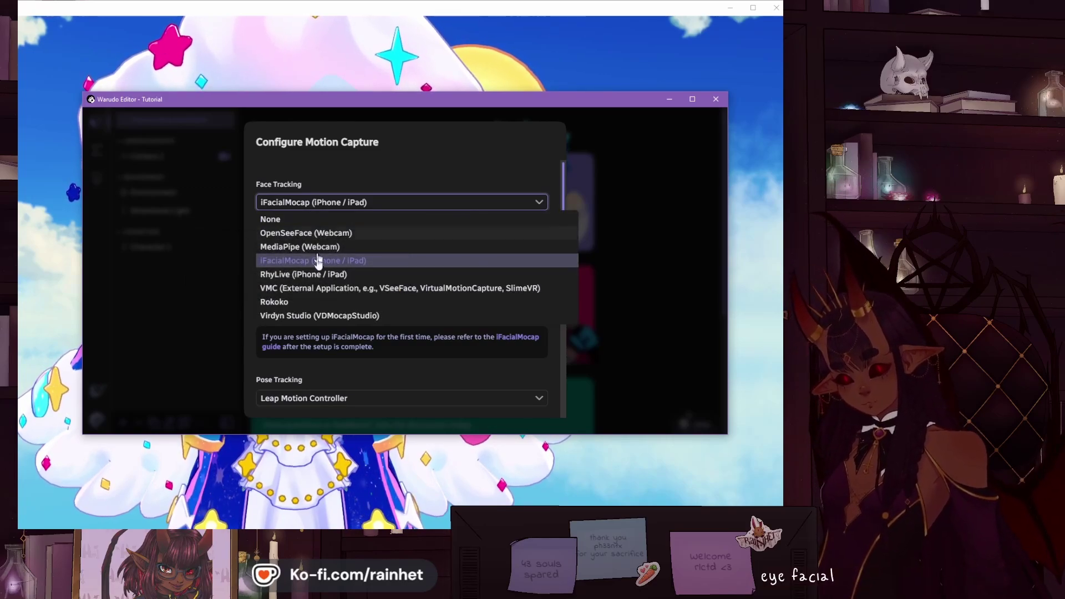
{"action": "left_click", "coordinate": [344, 261]}
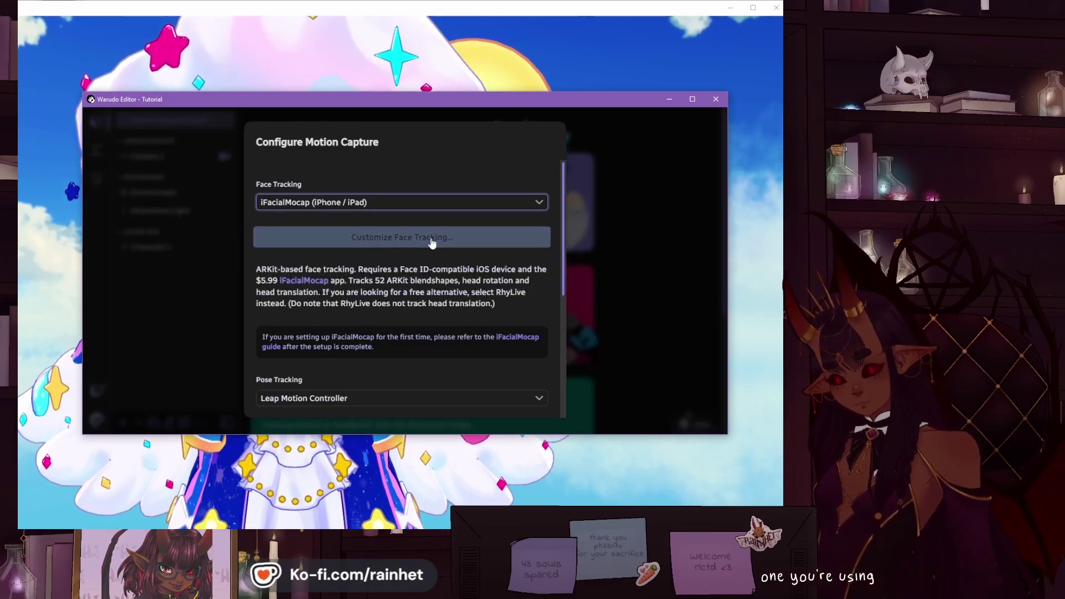
Step: Customize the face tracking by turning off auto blinking, auto eye movements and auto head movements
{"action": "left_click", "coordinate": [432, 242]}
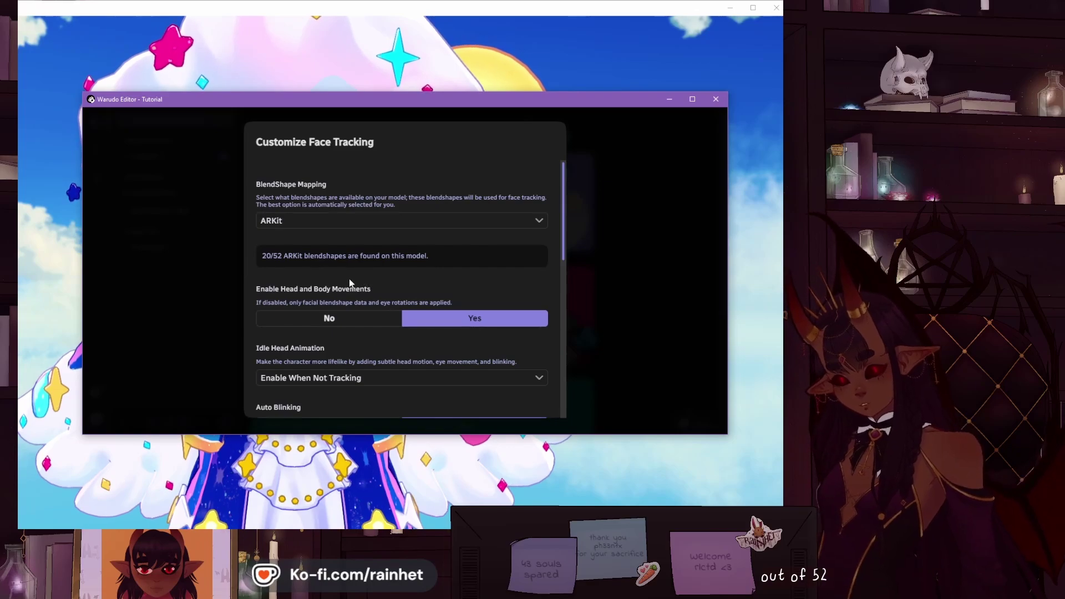
{"action": "scroll", "coordinate": [366, 295], "scroll_direction": "down", "scroll_amount": 2}
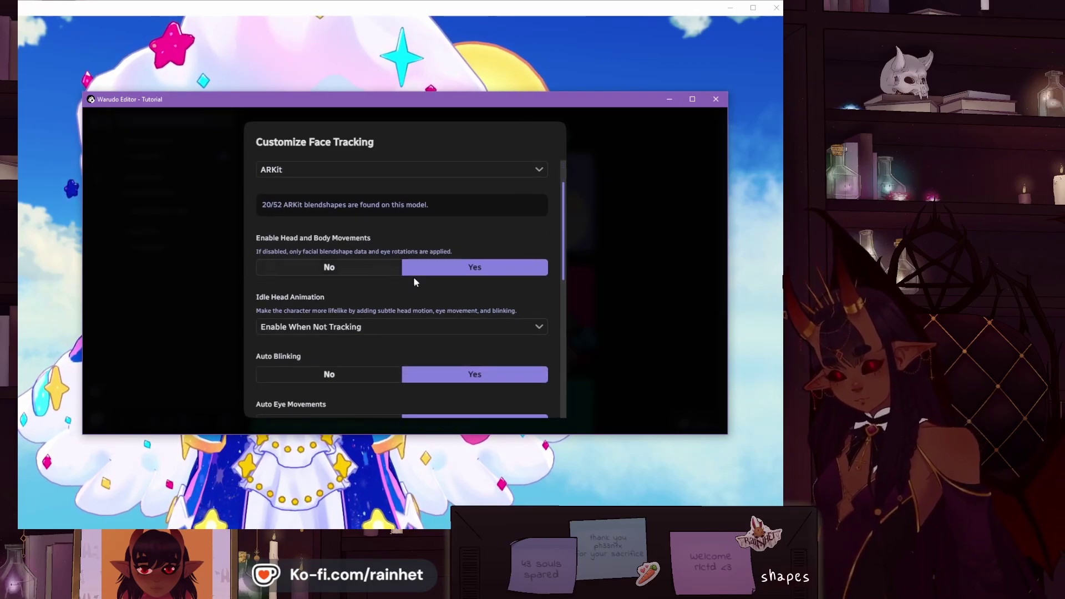
{"action": "scroll", "coordinate": [286, 194], "scroll_direction": "down", "scroll_amount": 4}
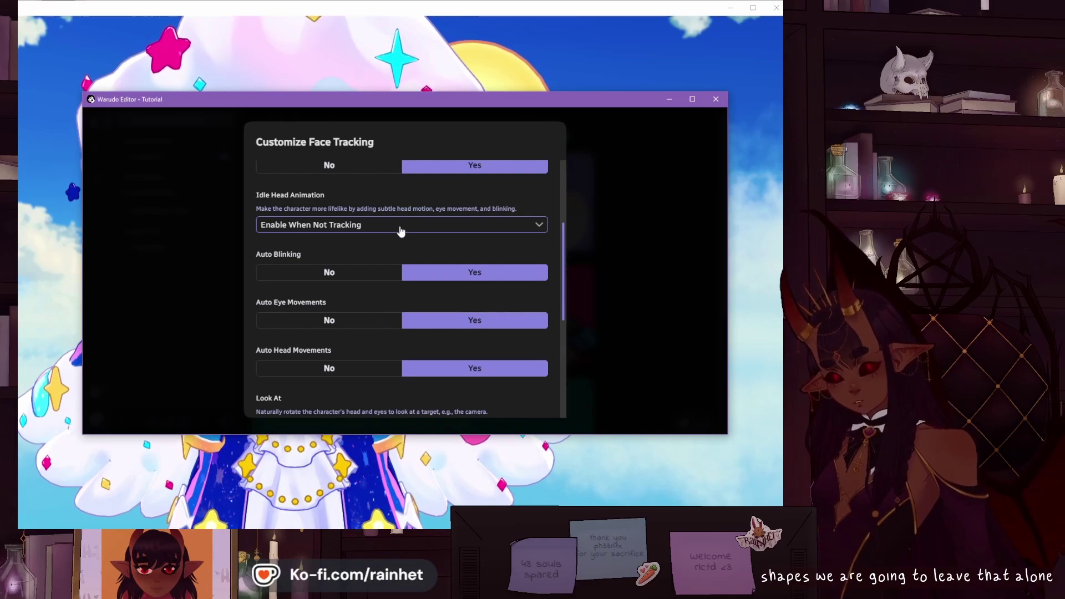
{"action": "scroll", "coordinate": [397, 235], "scroll_direction": "down", "scroll_amount": 4}
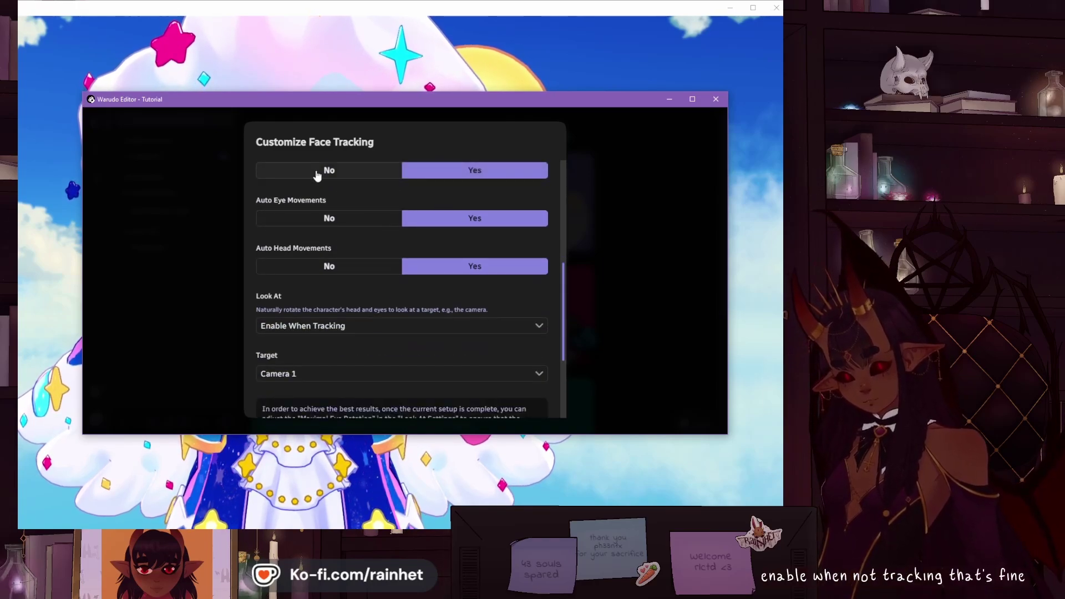
{"action": "left_click", "coordinate": [316, 172]}
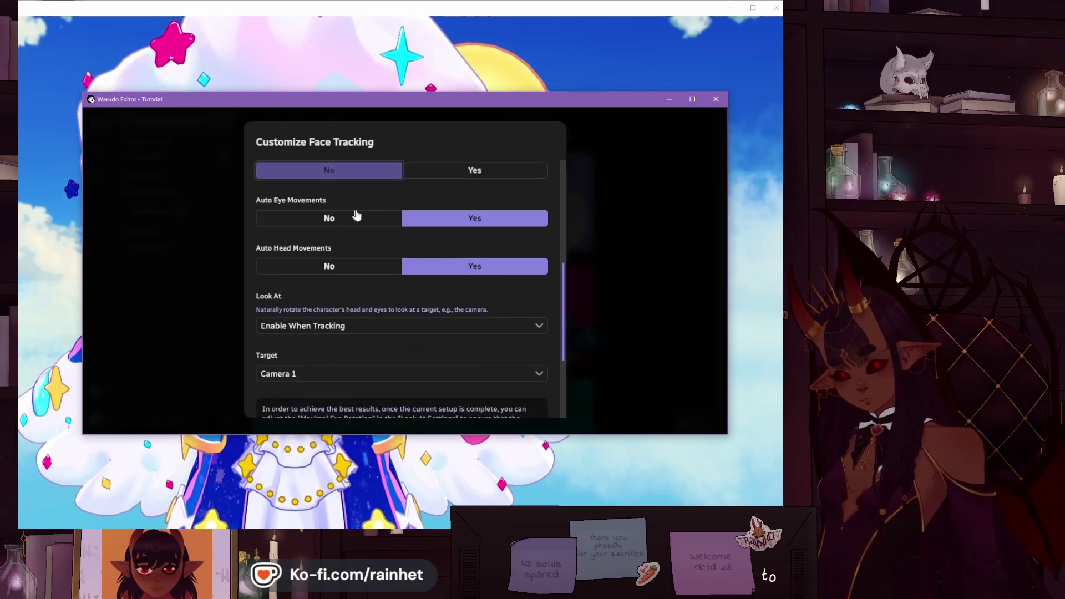
{"action": "left_click", "coordinate": [383, 219]}
{"action": "left_click", "coordinate": [384, 271]}
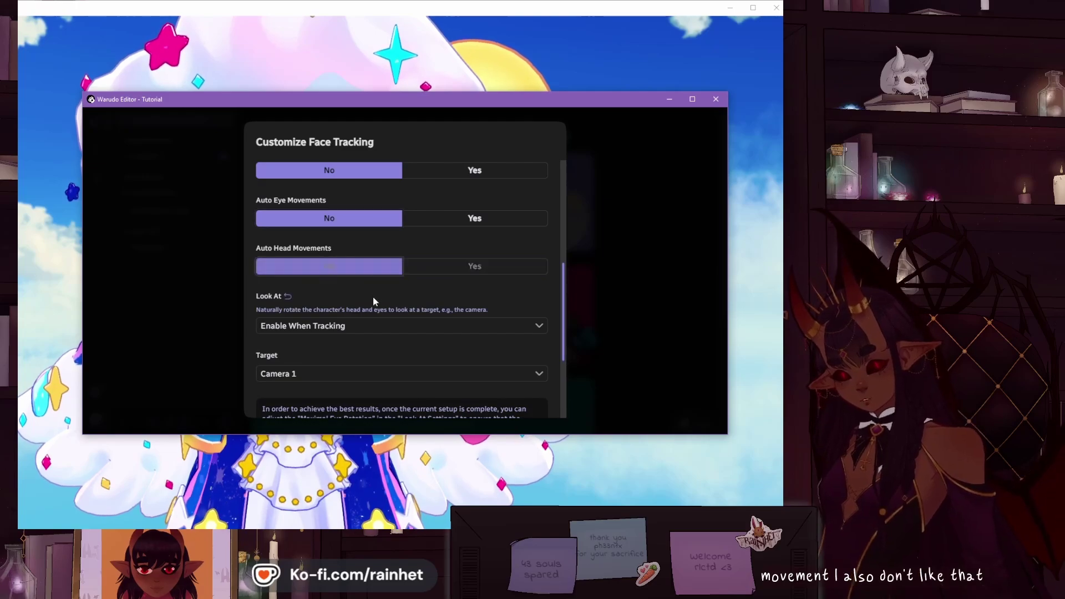
Step: Set Look At to Disabled and Lip Sync to Enable When Not Tracking in the face tracking options
{"action": "scroll", "coordinate": [373, 294], "scroll_direction": "down", "scroll_amount": 4}
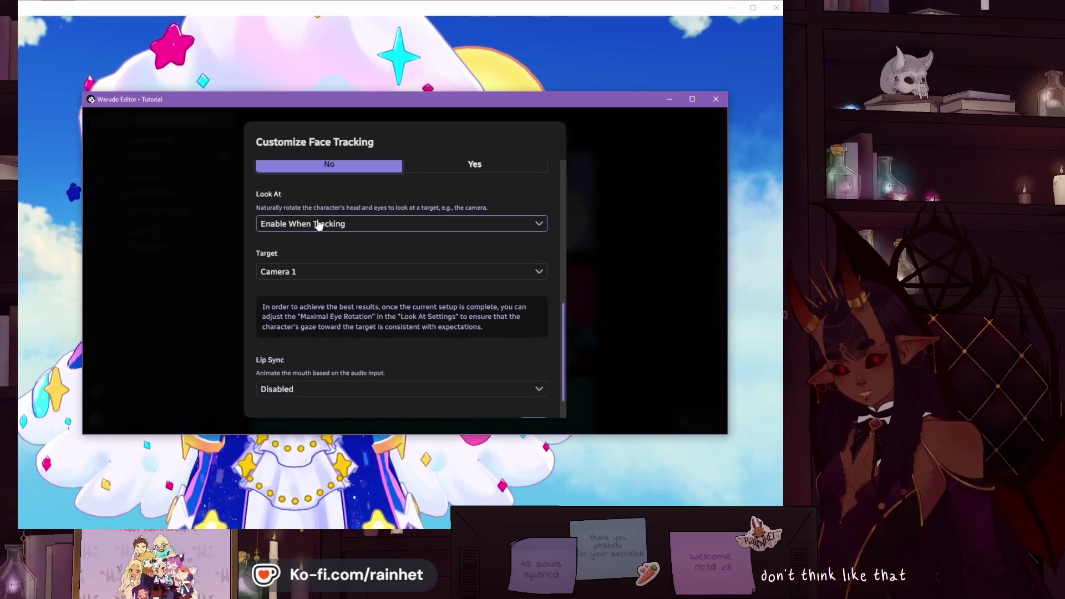
{"action": "left_click", "coordinate": [339, 225]}
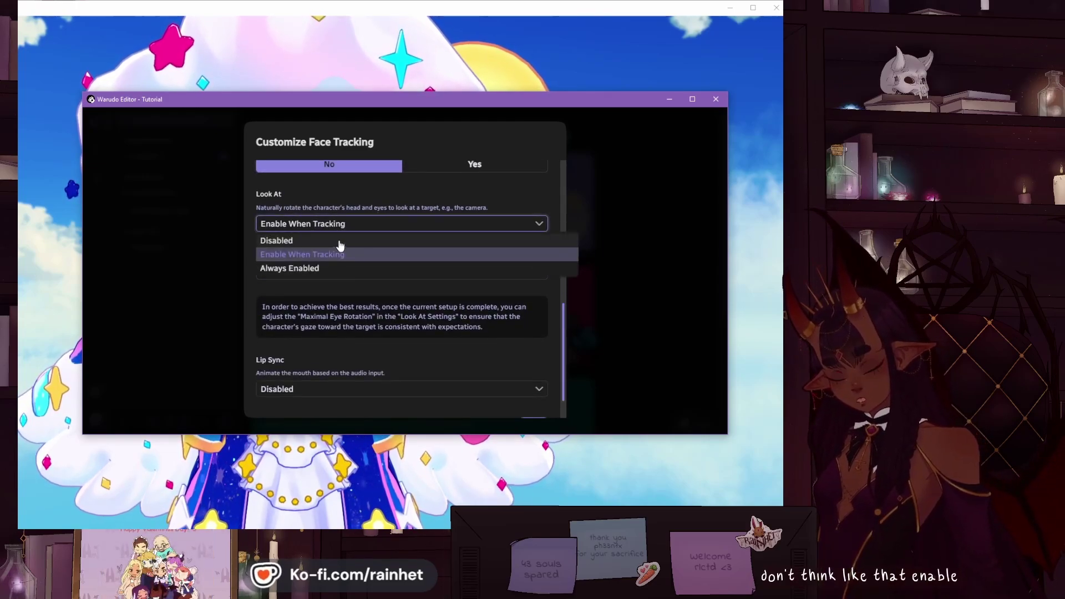
{"action": "left_click", "coordinate": [337, 239]}
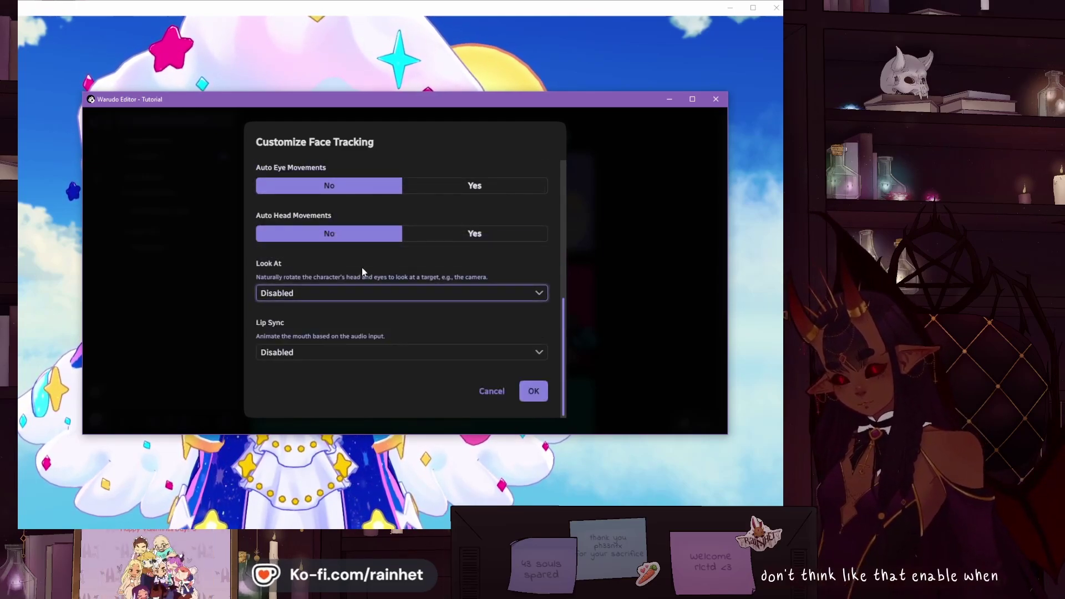
{"action": "left_click", "coordinate": [348, 353]}
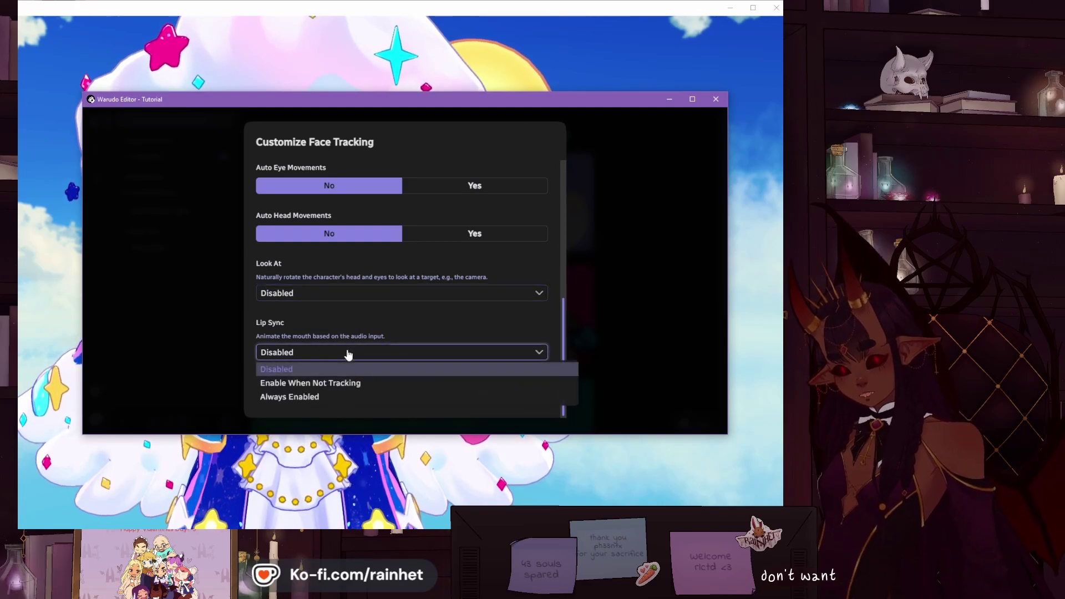
{"action": "left_click", "coordinate": [360, 388]}
Step: Use the fifine Microphone for lip sync, enable Hybrid Mode and accept the face tracking customization
{"action": "scroll", "coordinate": [372, 356], "scroll_direction": "down", "scroll_amount": 3}
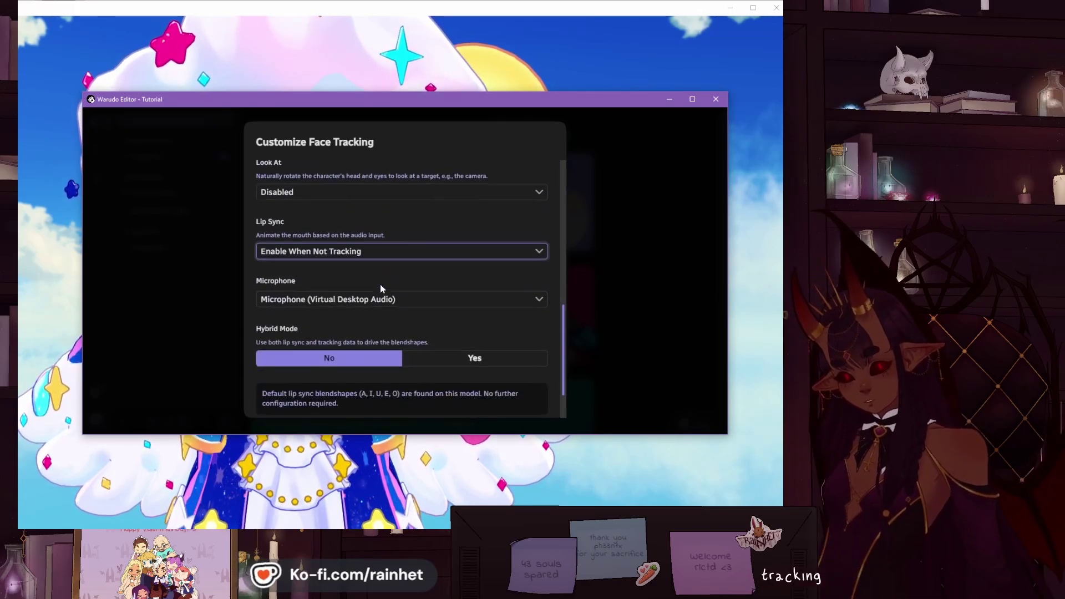
{"action": "left_click", "coordinate": [372, 298]}
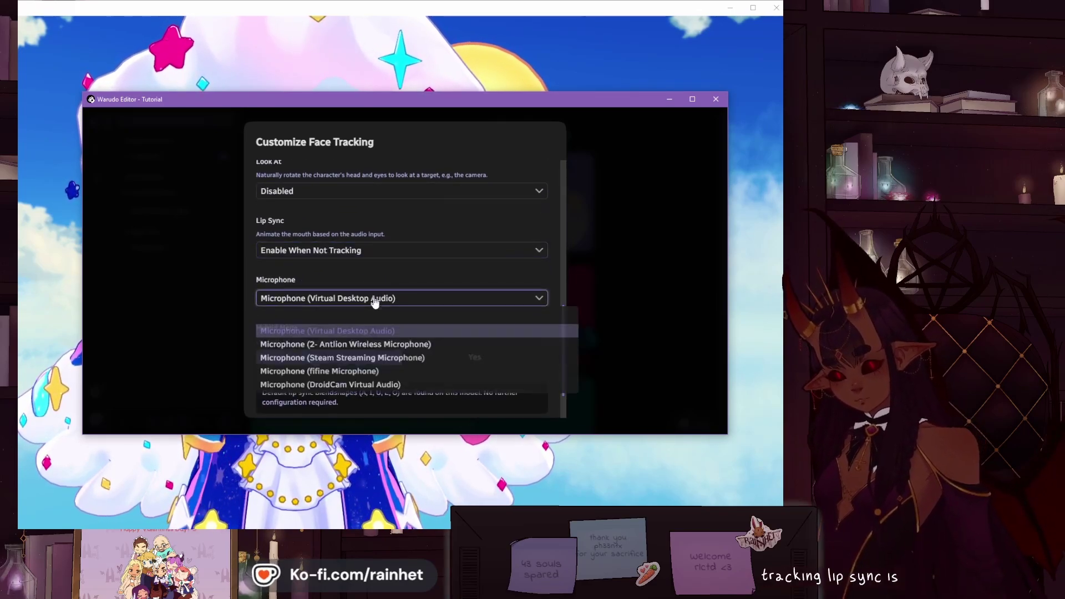
{"action": "left_click", "coordinate": [362, 377]}
{"action": "scroll", "coordinate": [357, 267], "scroll_direction": "down", "scroll_amount": 2}
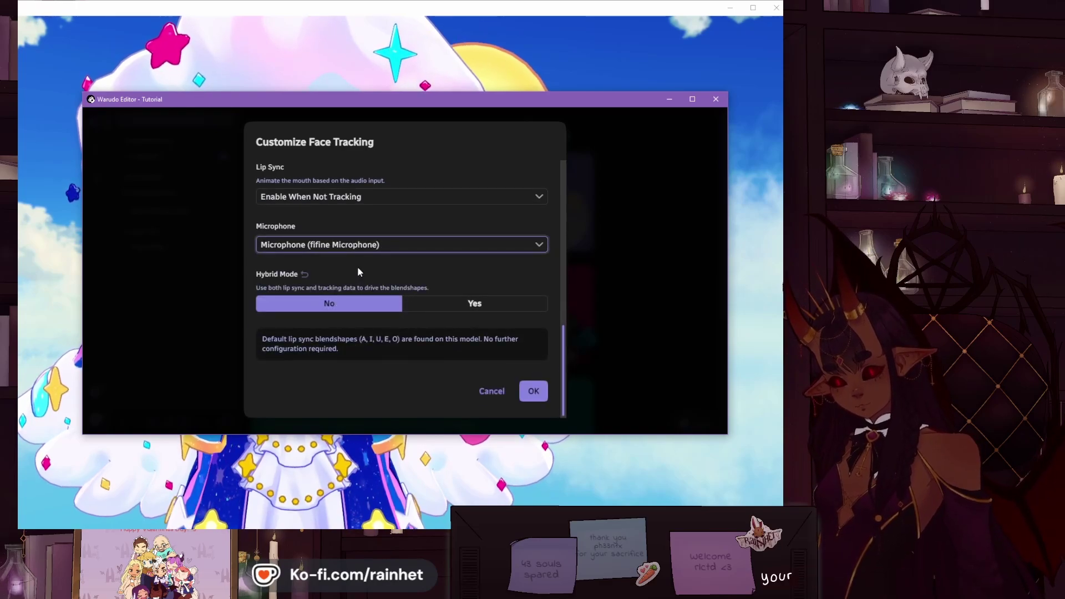
{"action": "left_click", "coordinate": [442, 312]}
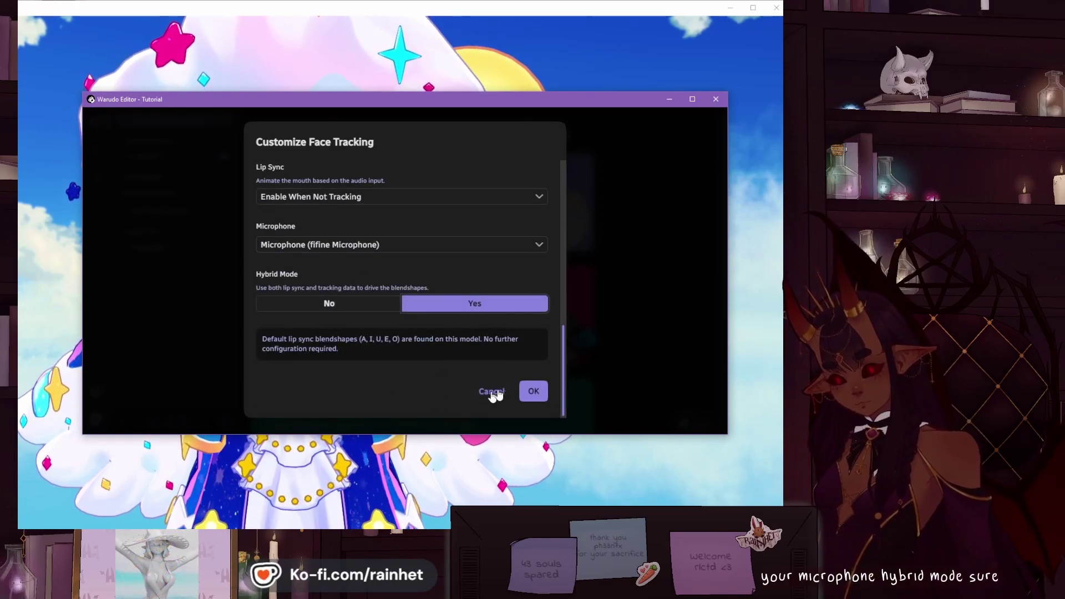
{"action": "left_click", "coordinate": [534, 392]}
Step: Accept the Leap Motion Controller pose tracking options as they are and complete the motion capture configuration without secondary pose tracking
{"action": "scroll", "coordinate": [364, 268], "scroll_direction": "down", "scroll_amount": 3}
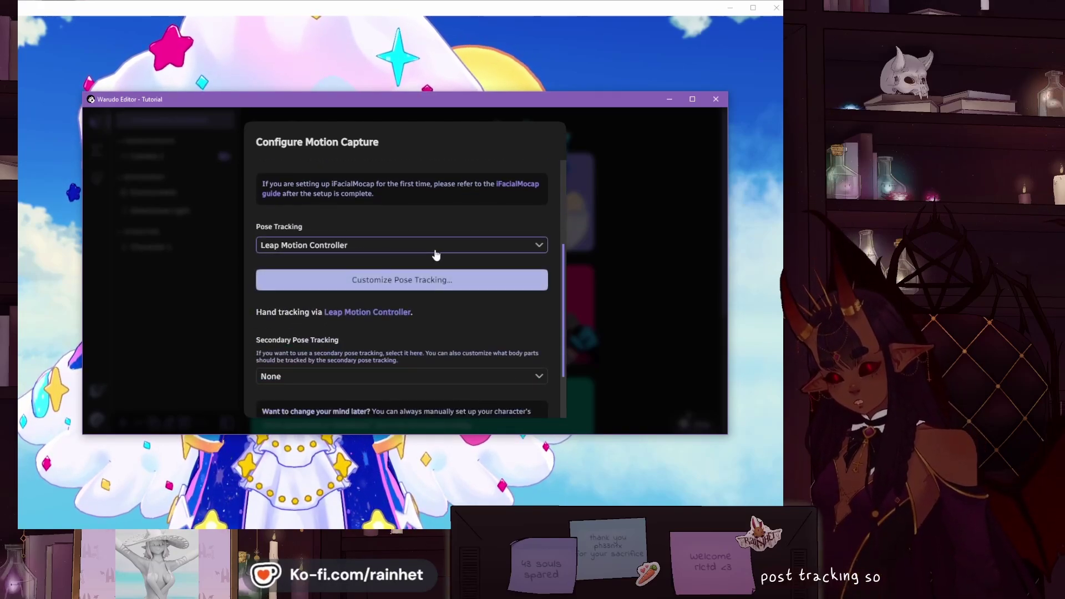
{"action": "left_click", "coordinate": [445, 279]}
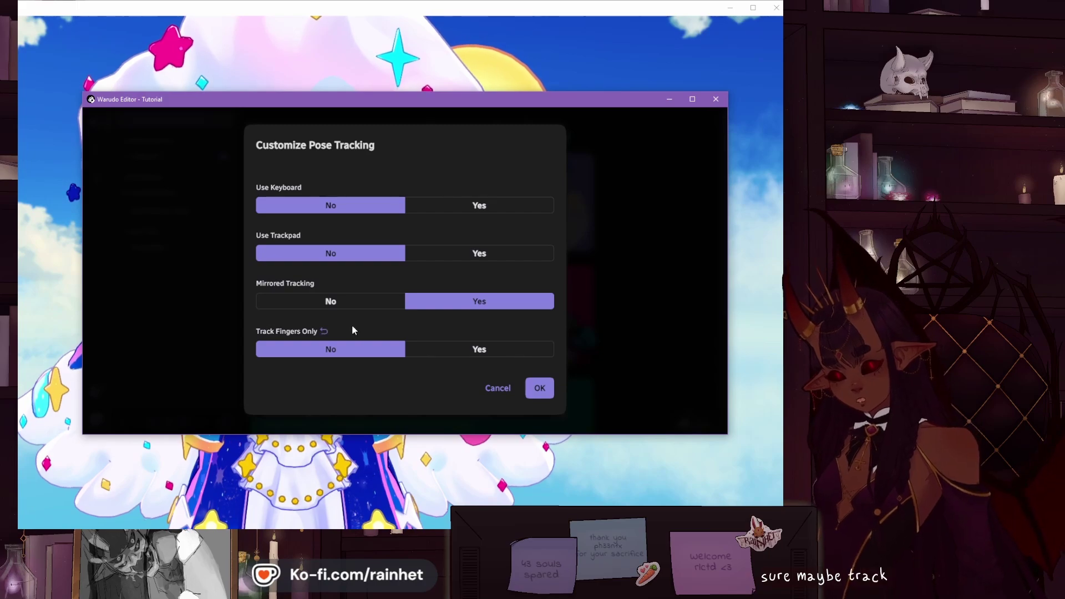
{"action": "left_click", "coordinate": [538, 388]}
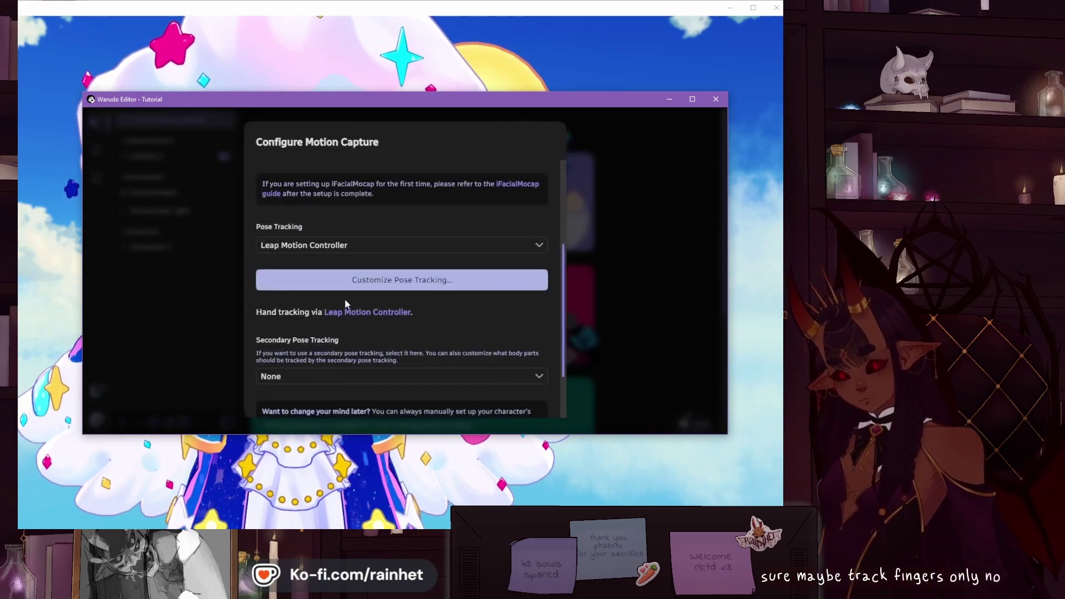
{"action": "scroll", "coordinate": [295, 264], "scroll_direction": "down", "scroll_amount": 2}
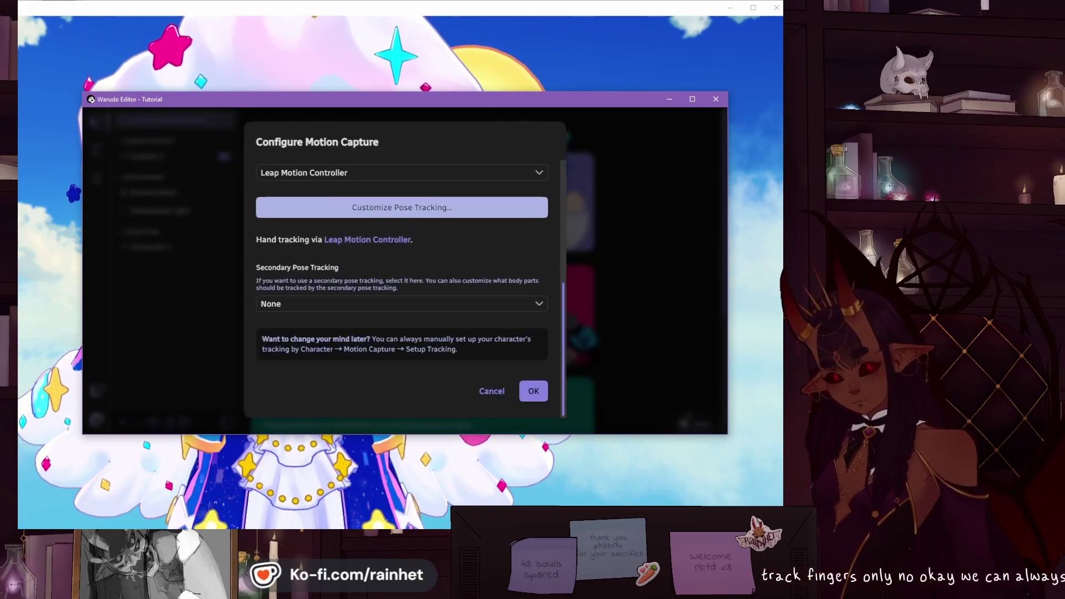
{"action": "left_click", "coordinate": [533, 392]}
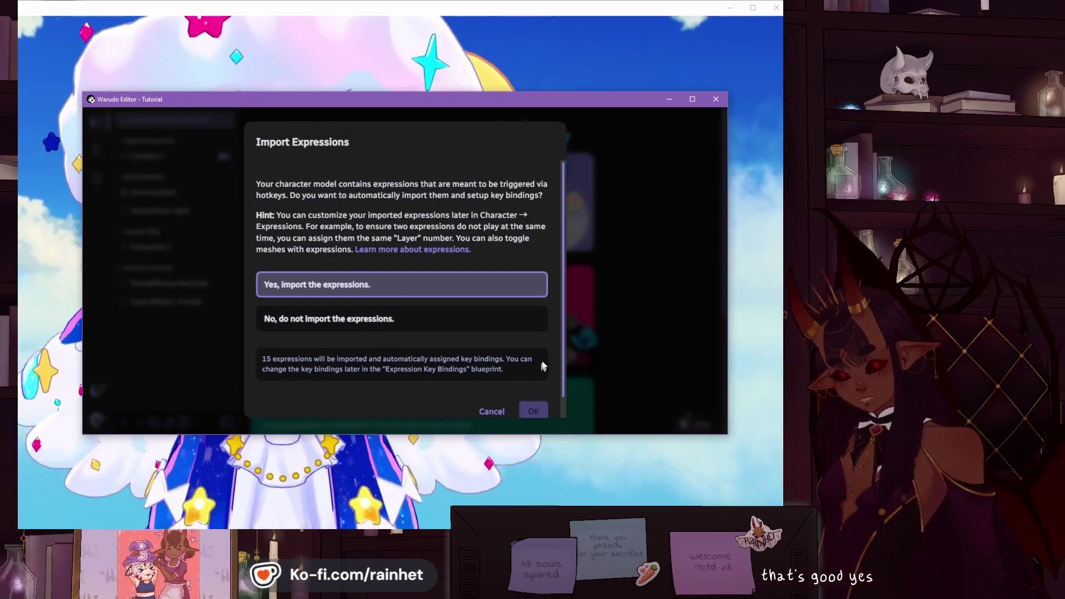
Step: Import the character model's expressions with automatic key bindings and dismiss the confirmation
{"action": "scroll", "coordinate": [536, 349], "scroll_direction": "down", "scroll_amount": 1}
{"action": "left_click", "coordinate": [533, 391]}
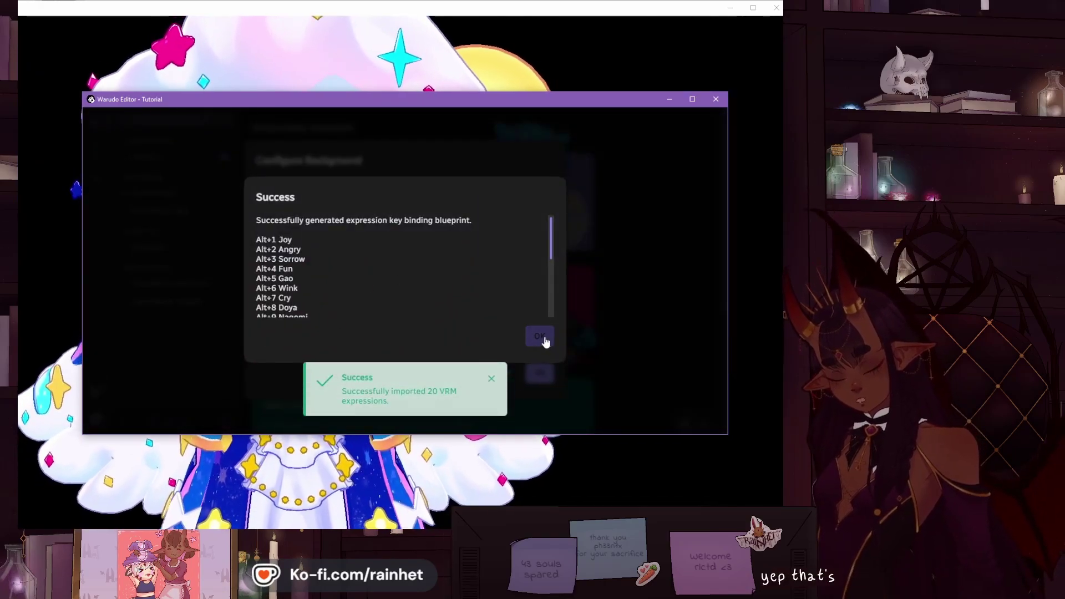
{"action": "left_click", "coordinate": [539, 337]}
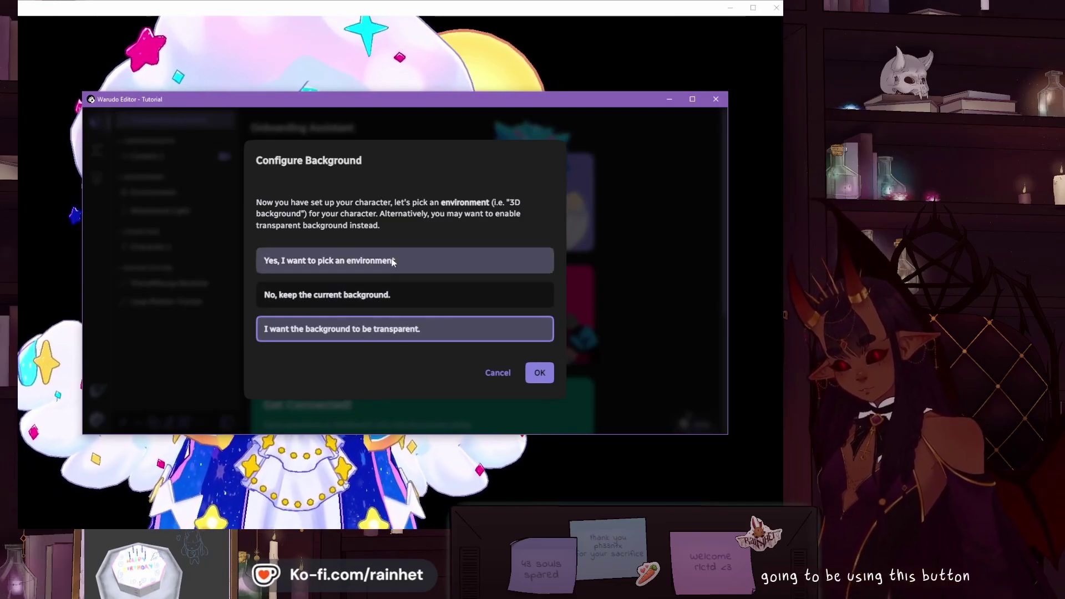
Step: Finish the setup with a transparent background and minimize the editor to view the character
{"action": "left_click", "coordinate": [421, 266]}
{"action": "left_click", "coordinate": [357, 330]}
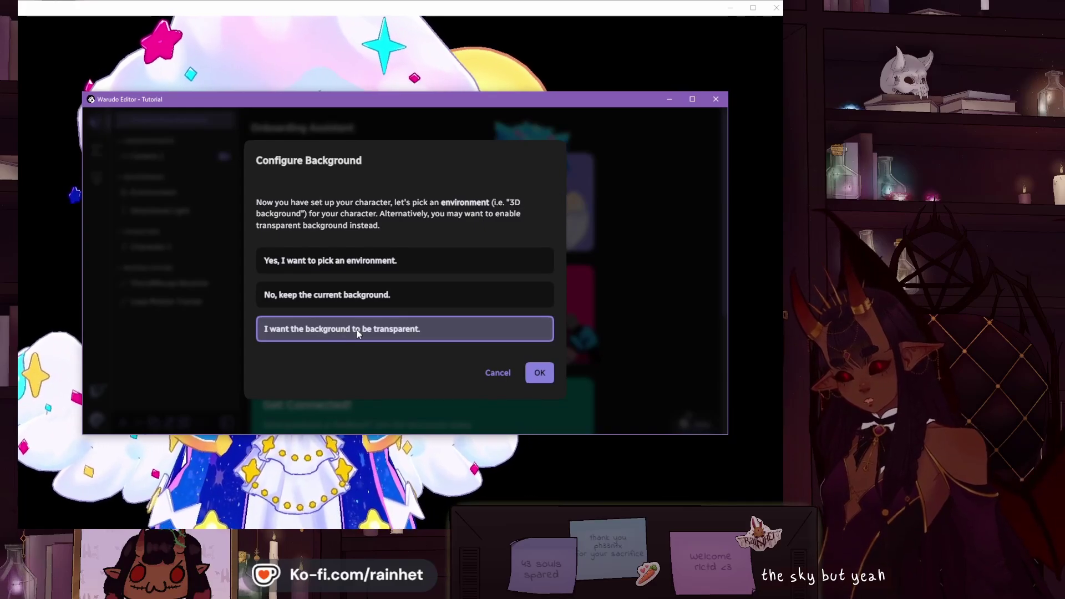
{"action": "left_click", "coordinate": [539, 373]}
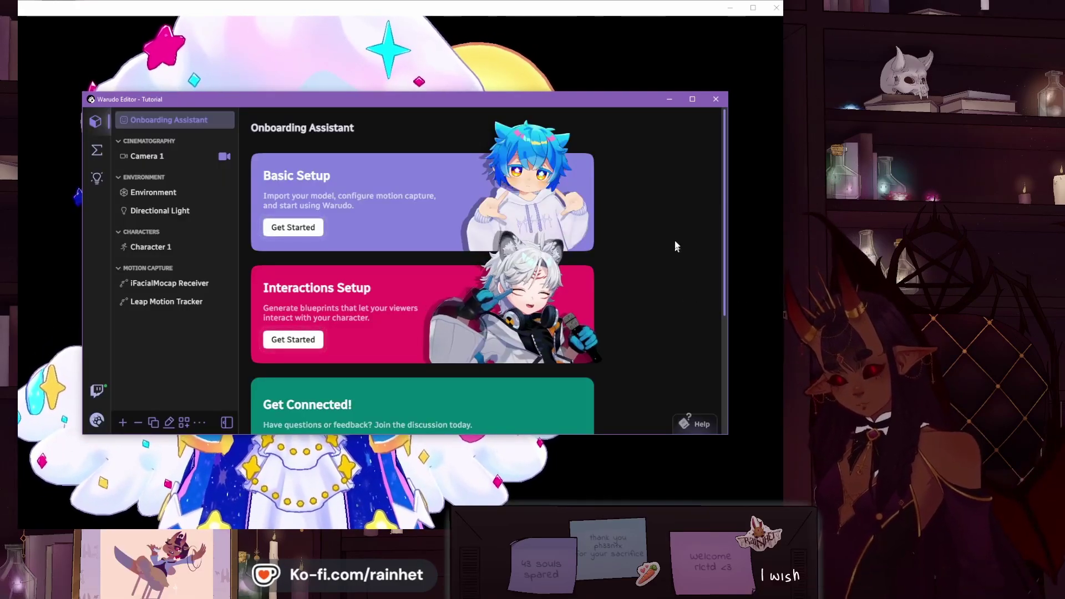
{"action": "left_click", "coordinate": [669, 100]}
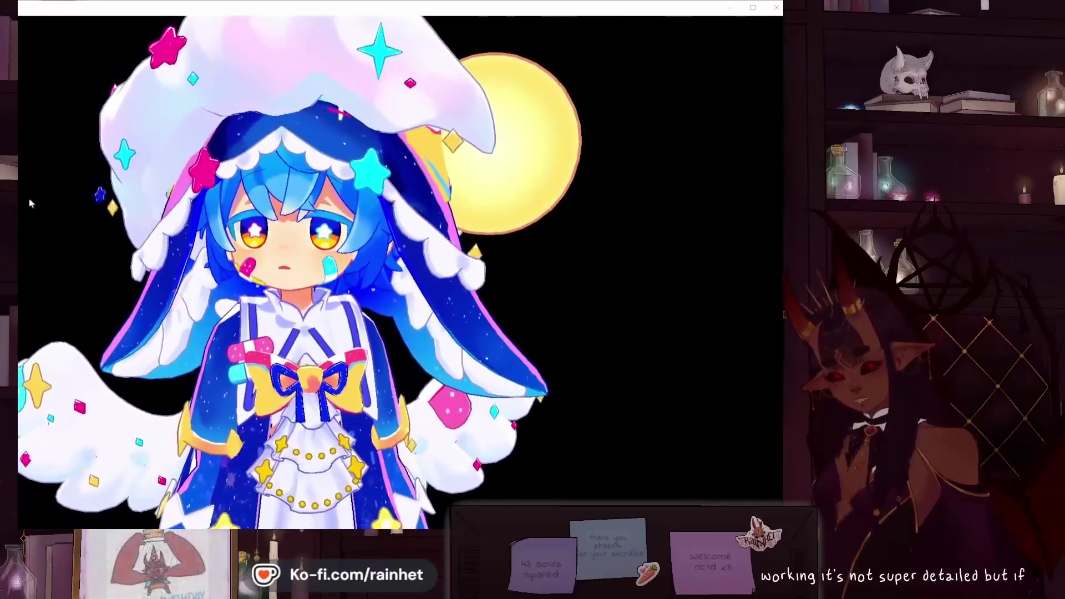
Step: Restore the editor, change Character 1's source model to Rain5Final, and minimize the editor to view the avatar
{"action": "left_click", "coordinate": [433, 500]}
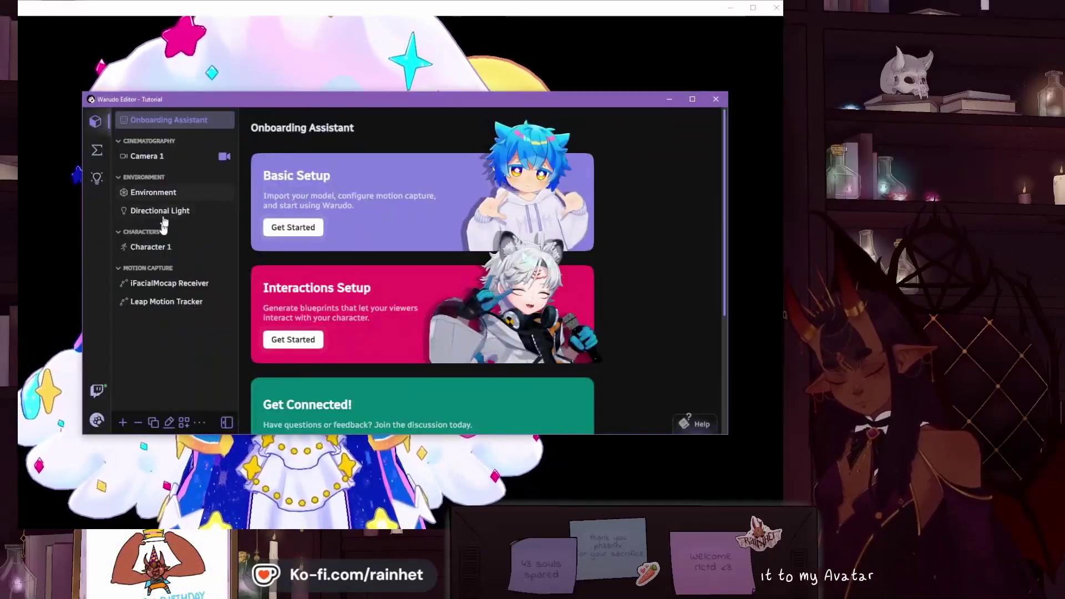
{"action": "left_click", "coordinate": [160, 253]}
{"action": "scroll", "coordinate": [505, 304], "scroll_direction": "down", "scroll_amount": 3}
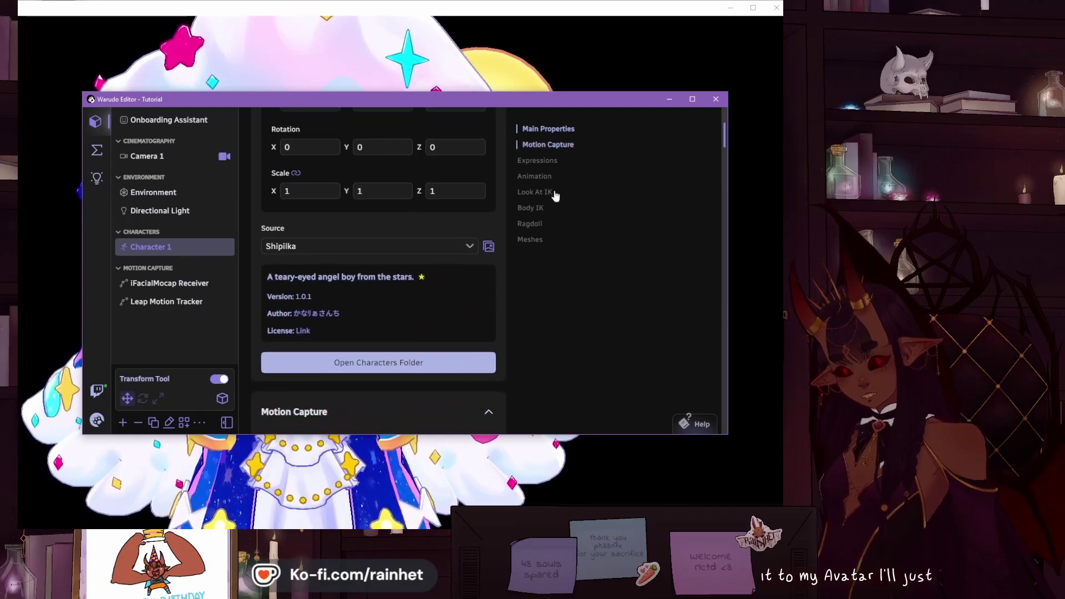
{"action": "left_click", "coordinate": [466, 248]}
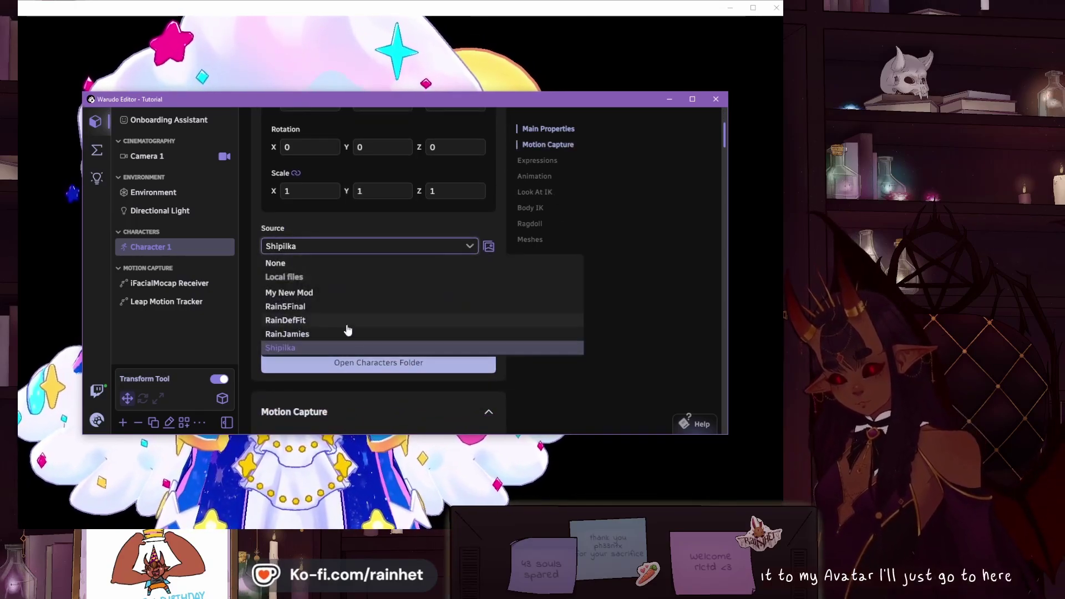
{"action": "left_click", "coordinate": [335, 307]}
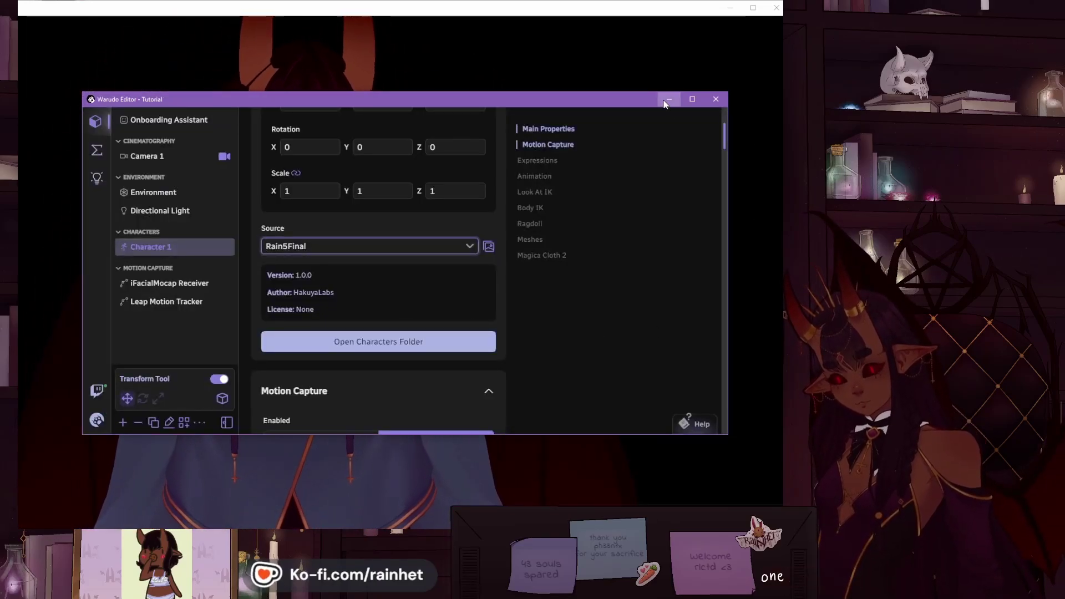
{"action": "left_click", "coordinate": [667, 100]}
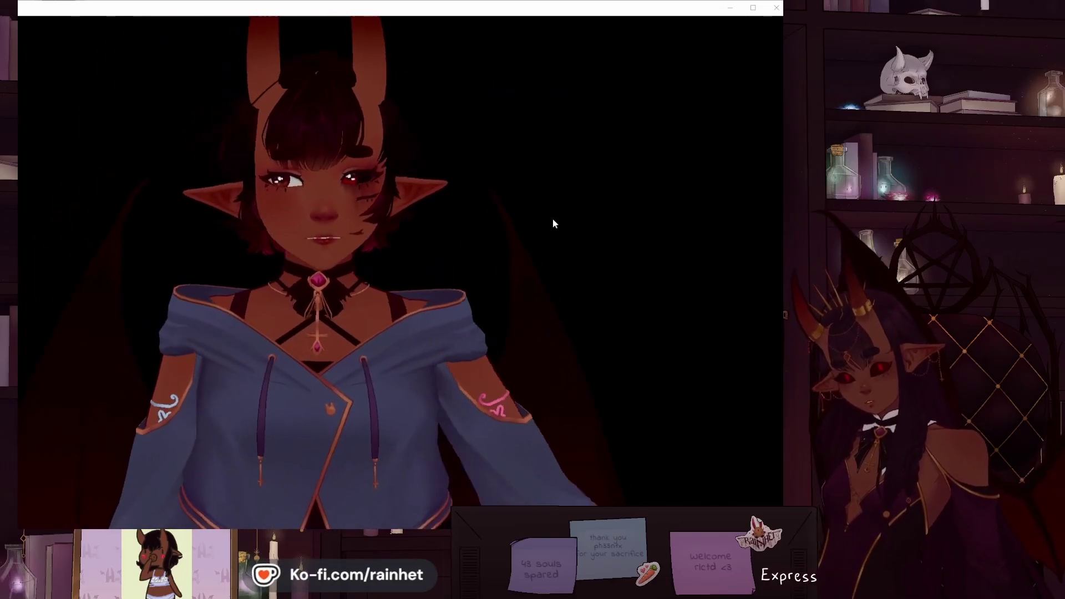